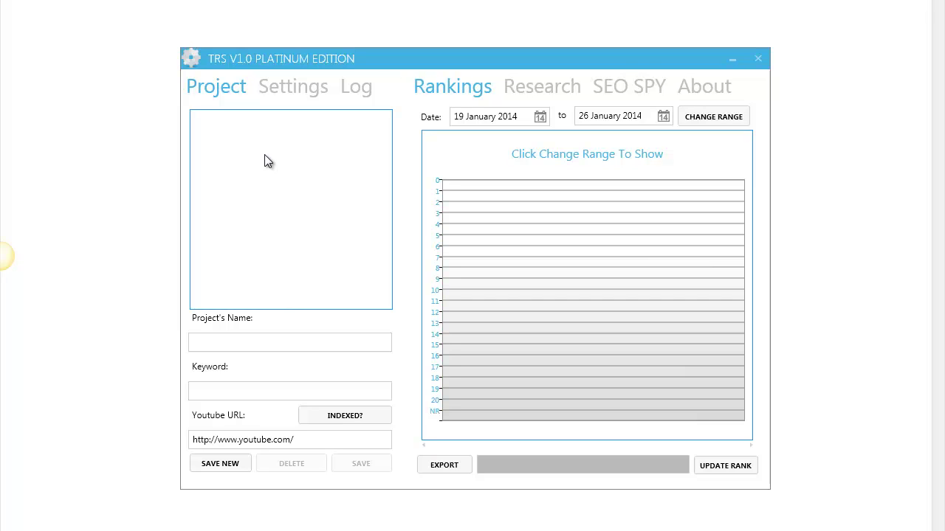
Enter 'Chicago Plumber' as the project name and paste the video's YouTube watch URL
{"action": "left_click", "coordinate": [237, 338]}
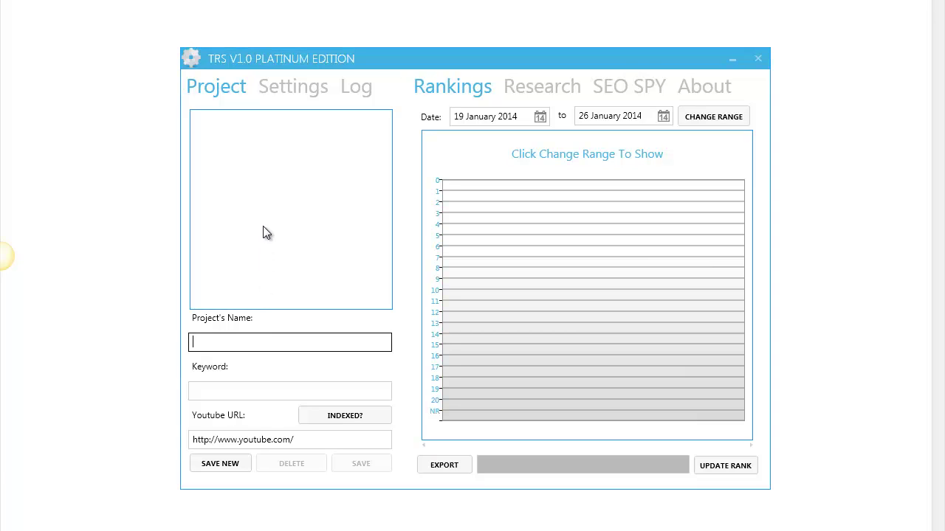
{"action": "type", "text": "Chicago Plumber"}
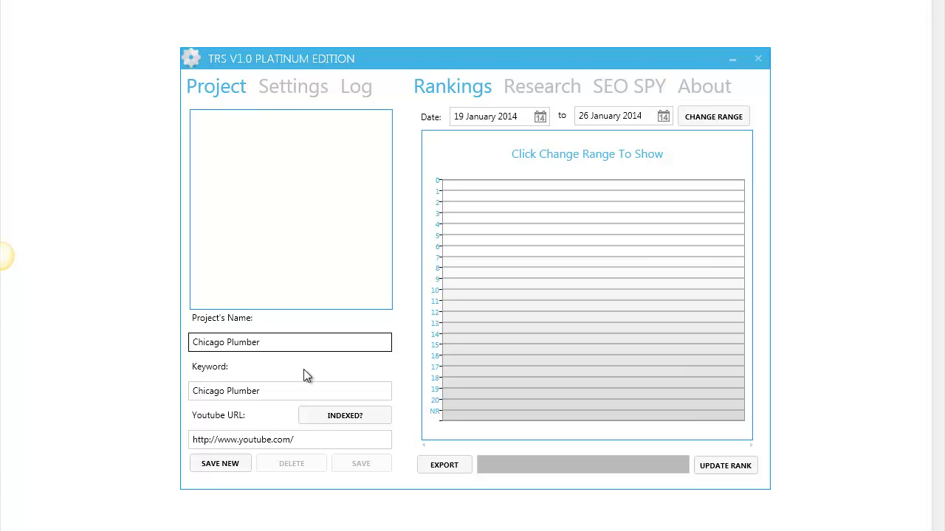
{"action": "left_click_drag", "start_coordinate": [302, 445], "coordinate": [25, 445]}
{"action": "type", "text": "http://www.youtube.com/watch?v=xRuV7pI6-nE"}
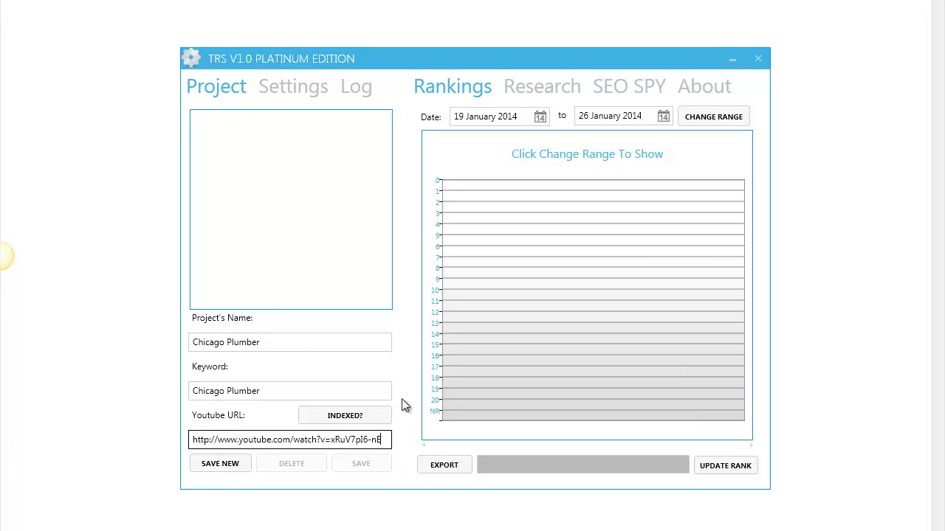
Confirm the video is indexed, save Chicago Plumber, and update its rank to 6 for 01/26/2014
{"action": "left_click", "coordinate": [367, 417]}
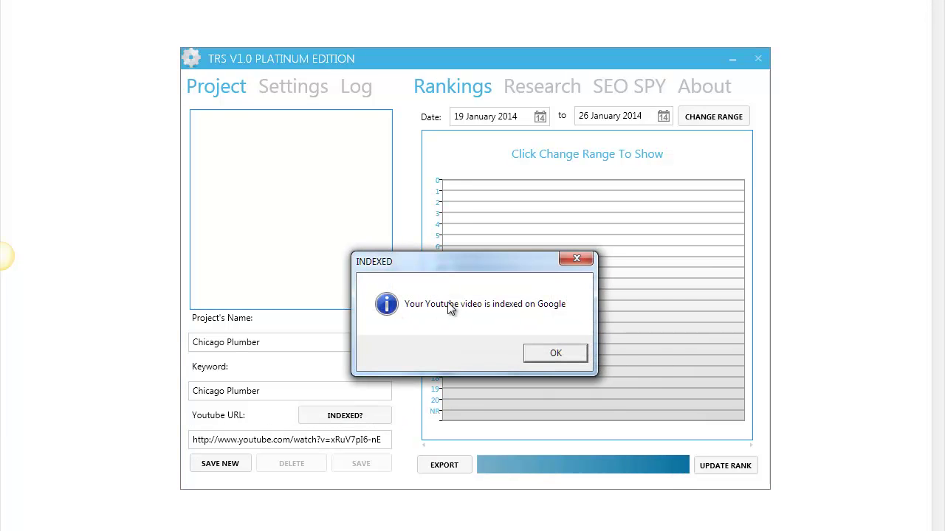
{"action": "left_click", "coordinate": [557, 354]}
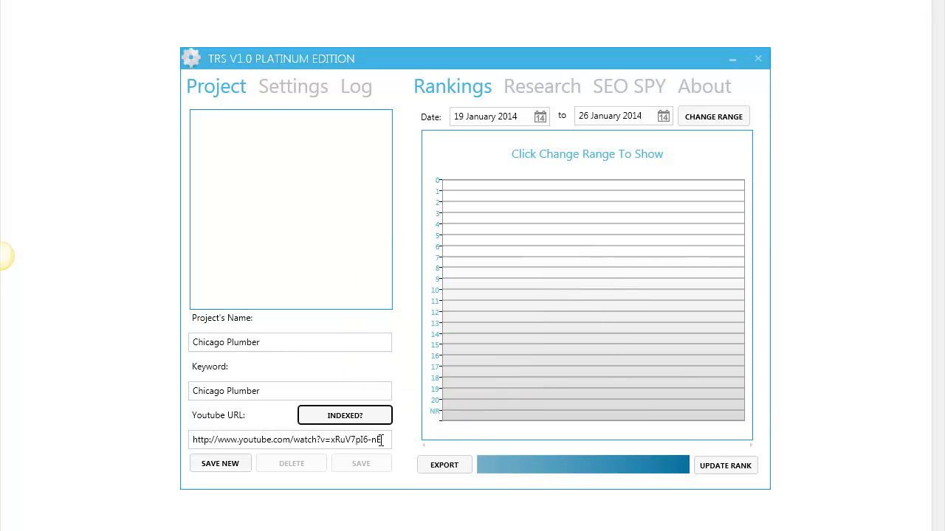
{"action": "left_click", "coordinate": [218, 469]}
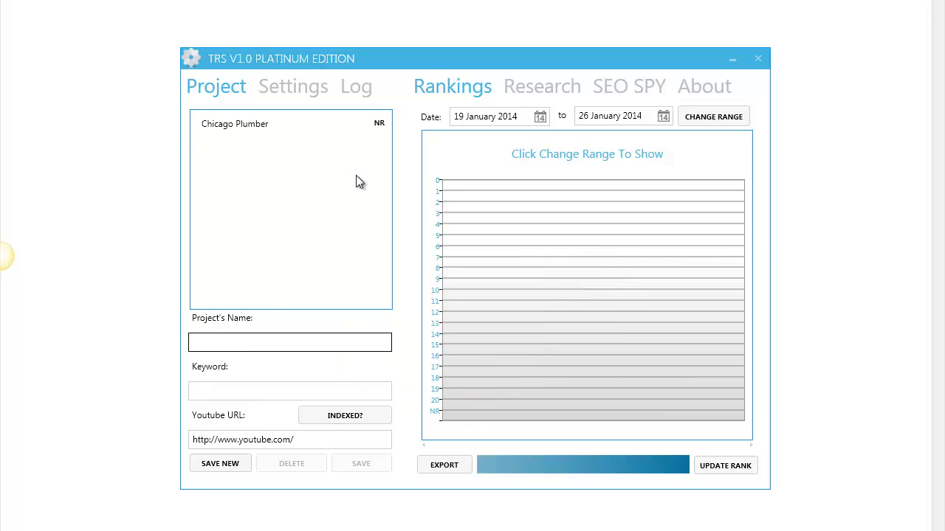
{"action": "left_click", "coordinate": [278, 126]}
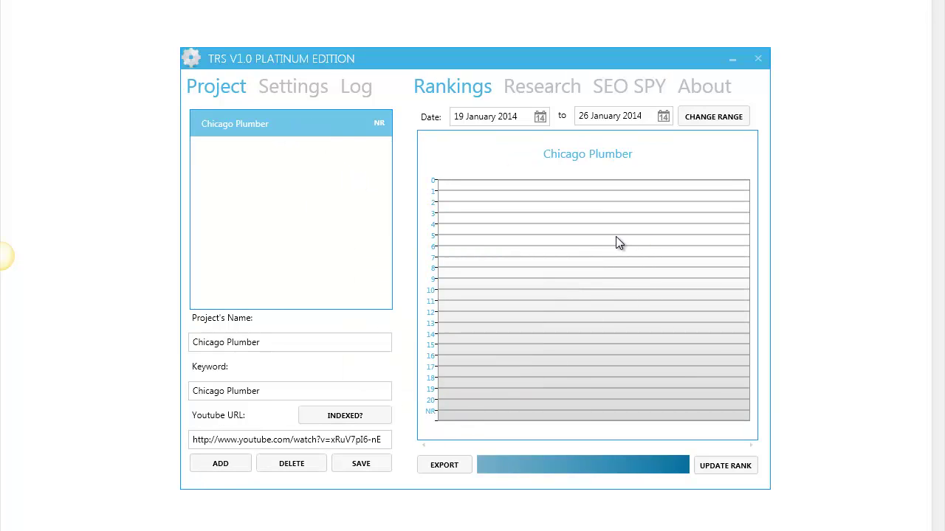
{"action": "left_click", "coordinate": [726, 467]}
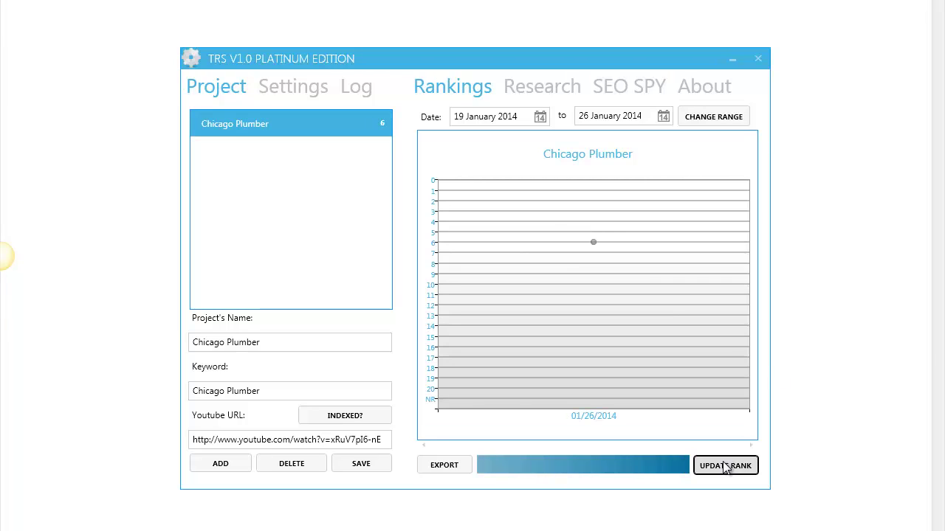
{"action": "mouse_move", "coordinate": [594, 242]}
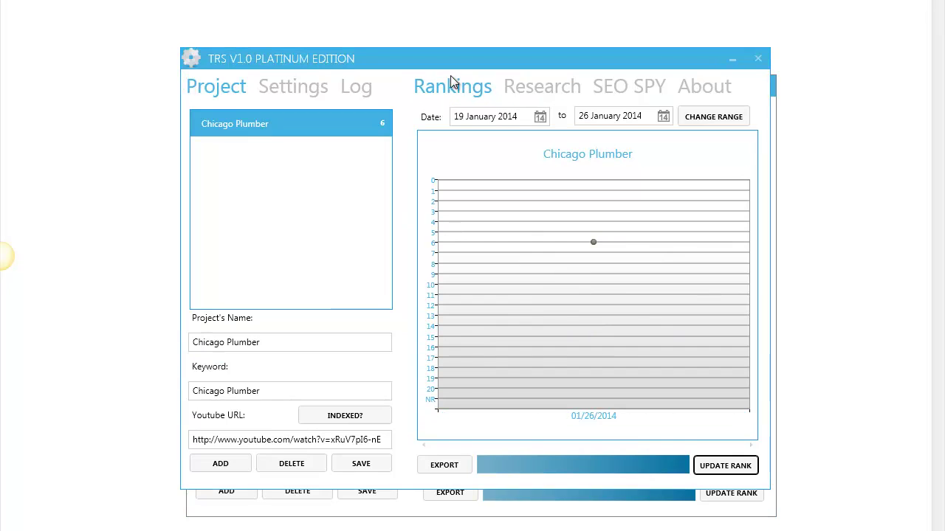
Run keyword research for Chicago Plumber: difficulty 6, 1 YouTube video, 18,500 references
{"action": "left_click", "coordinate": [535, 85]}
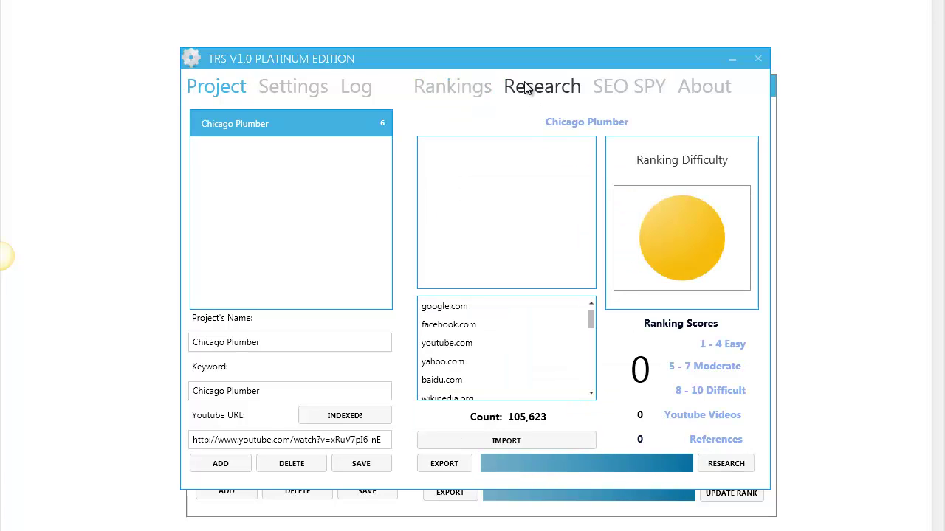
{"action": "left_click", "coordinate": [539, 513]}
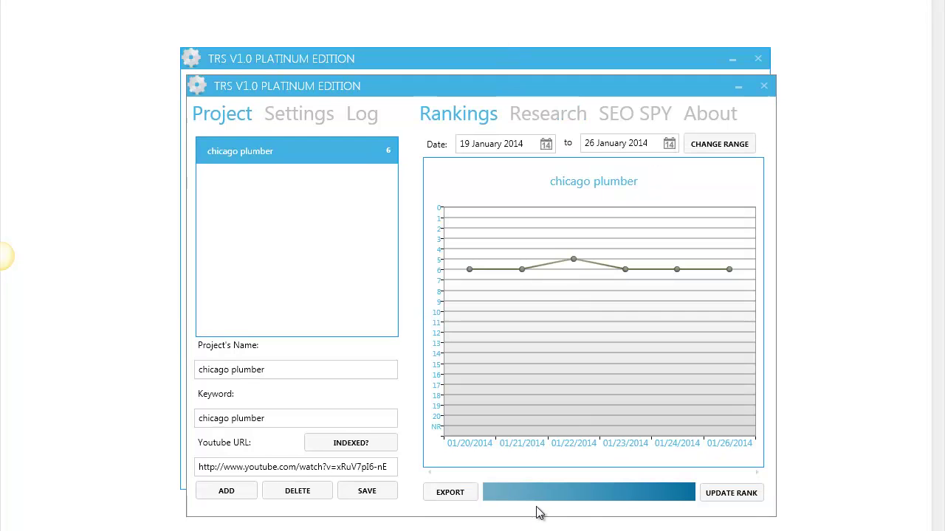
{"action": "left_click", "coordinate": [737, 87]}
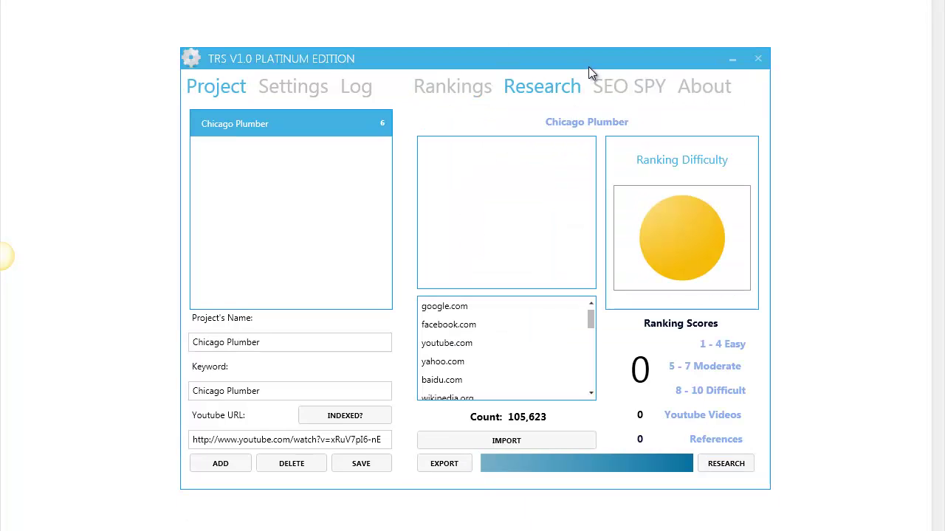
{"action": "left_click", "coordinate": [735, 466]}
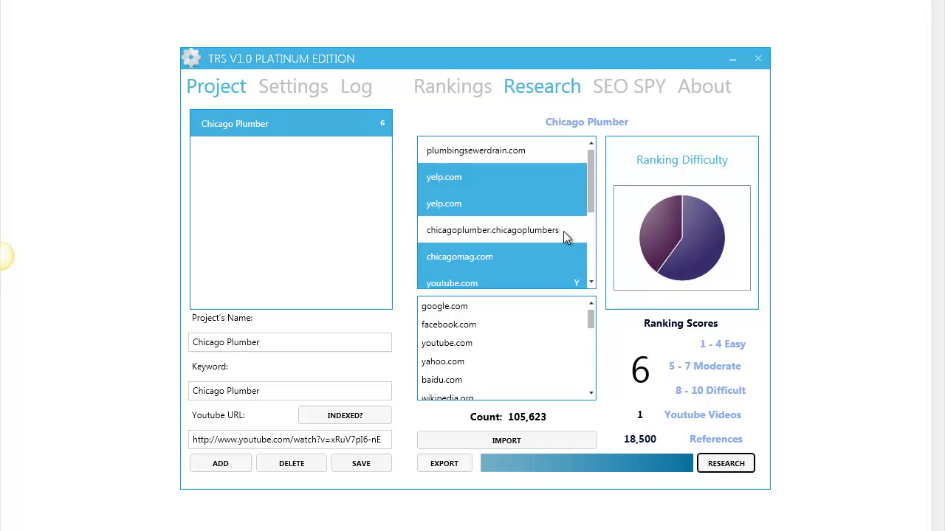
{"action": "mouse_move", "coordinate": [591, 174]}
{"action": "left_mouse_down"}
{"action": "mouse_move", "coordinate": [597, 257]}
{"action": "mouse_move", "coordinate": [600, 169]}
{"action": "left_mouse_up"}
Extract Google spy stats: 4,730,000 broad results, 14,700 exact, 11 PPC ads, 149 suggestions
{"action": "left_click", "coordinate": [647, 89]}
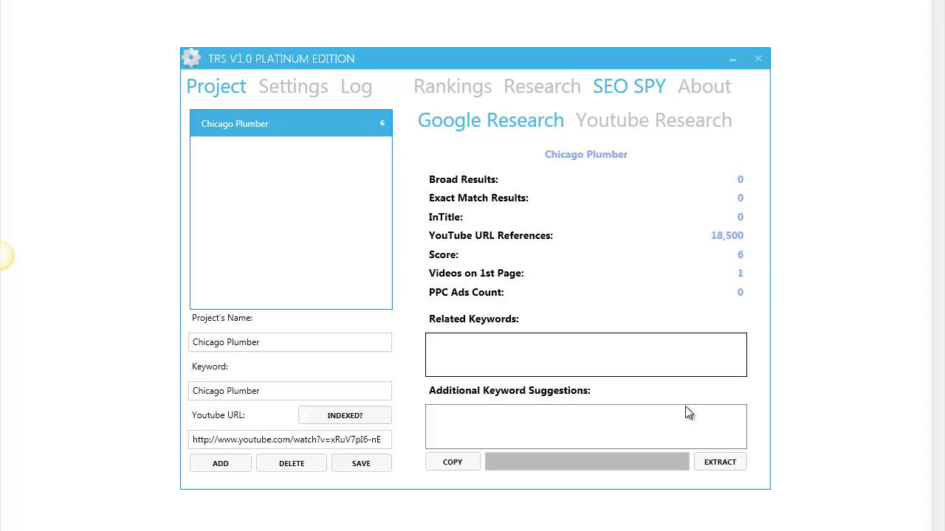
{"action": "left_click", "coordinate": [721, 463]}
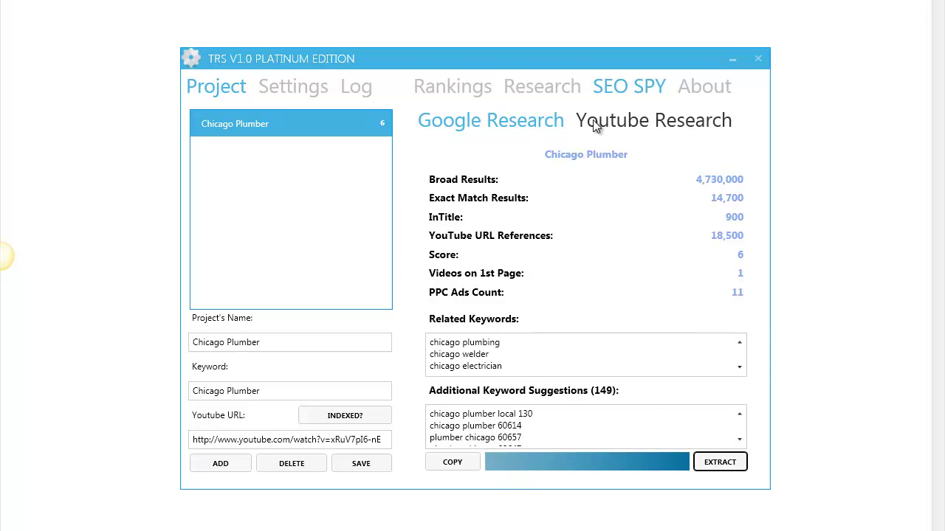
Extract YouTube stats and tags for the top three Chicago Plumber videos and review them
{"action": "left_click", "coordinate": [618, 128]}
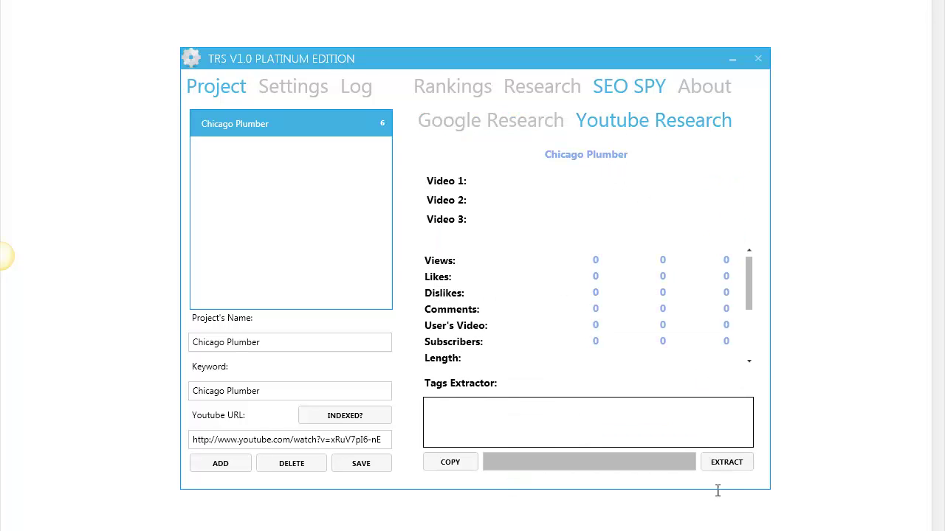
{"action": "left_click", "coordinate": [732, 463]}
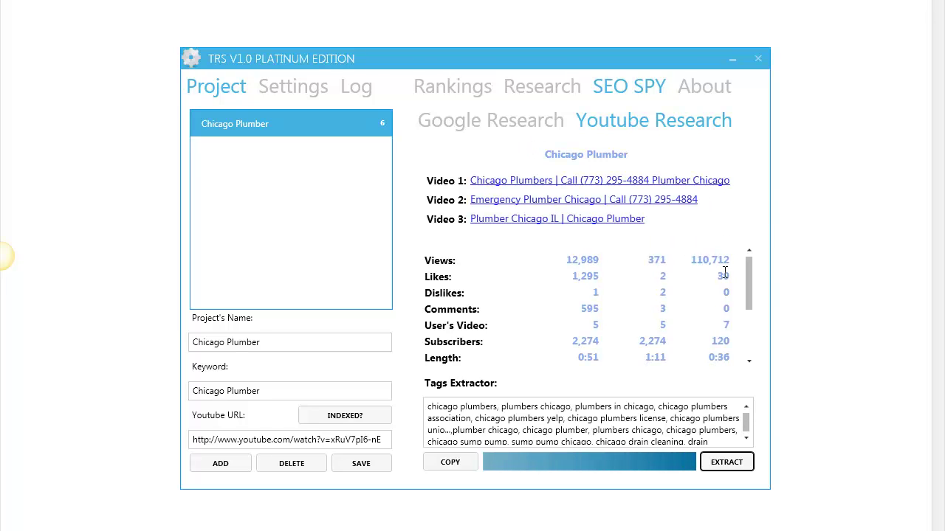
{"action": "left_click_drag", "start_coordinate": [750, 288], "coordinate": [758, 255]}
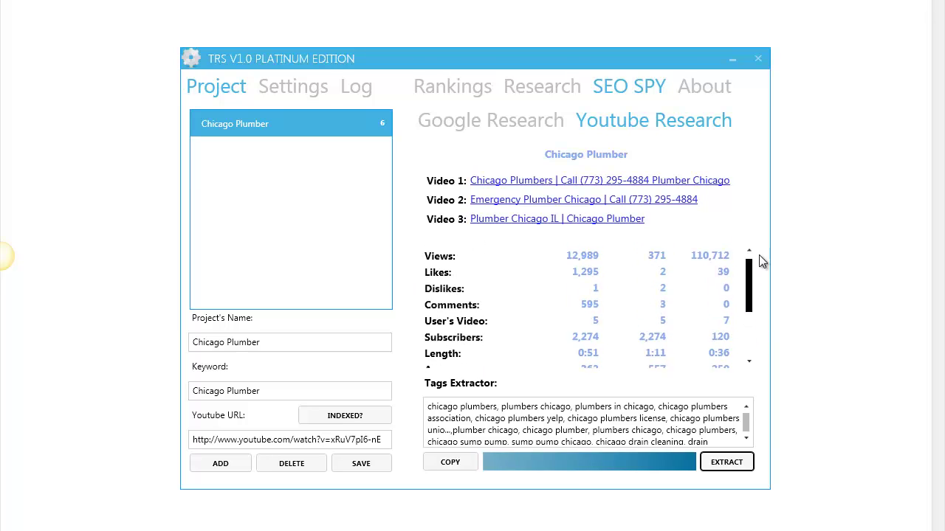
{"action": "left_click", "coordinate": [542, 428]}
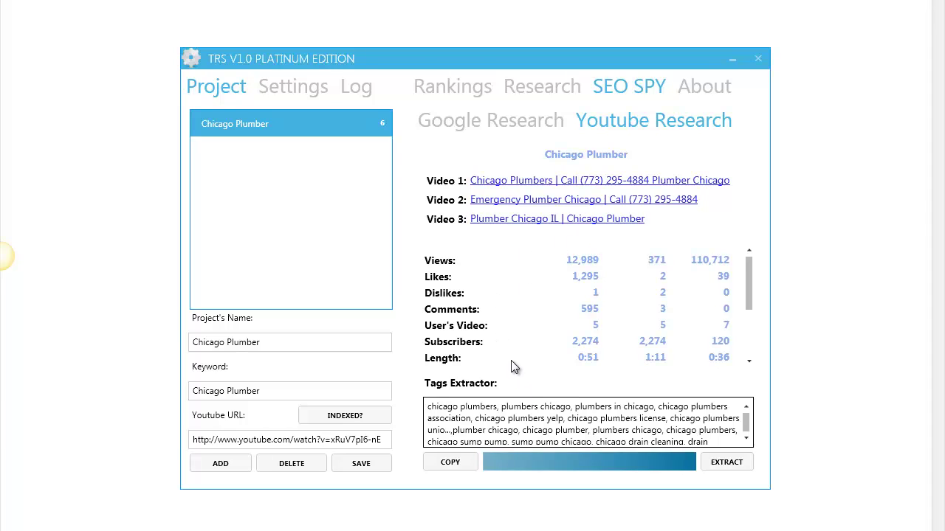
{"action": "mouse_move", "coordinate": [749, 288]}
{"action": "left_mouse_down"}
{"action": "mouse_move", "coordinate": [758, 348]}
{"action": "mouse_move", "coordinate": [749, 273]}
{"action": "left_mouse_up"}
Save new projects 'Projects 2' and 'Project 3', then enter 'Project X' as the next name
{"action": "left_click", "coordinate": [220, 466]}
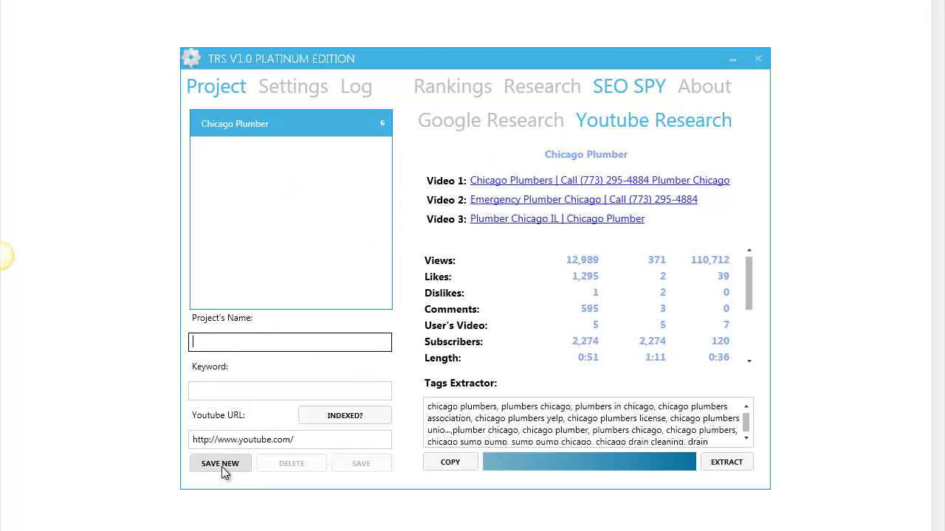
{"action": "type", "text": "Projects 2"}
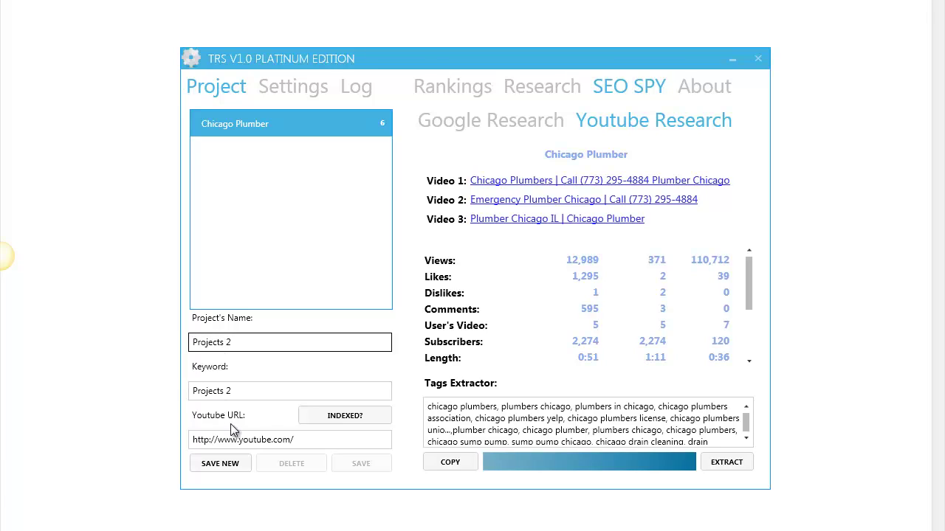
{"action": "left_click", "coordinate": [214, 463]}
{"action": "left_click", "coordinate": [224, 344]}
{"action": "type", "text": "Project 3"}
{"action": "left_click", "coordinate": [213, 465]}
{"action": "left_click", "coordinate": [251, 339]}
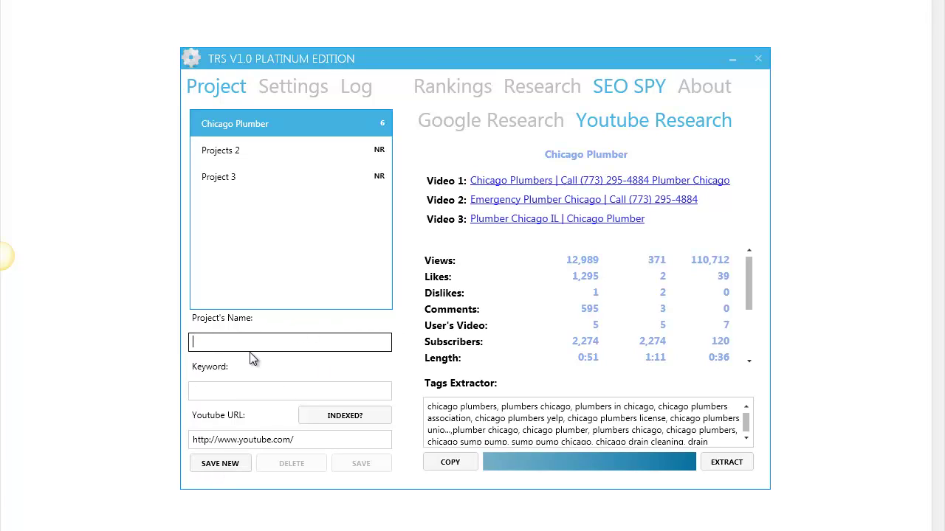
{"action": "type", "text": "Project X"}
Save Project X and return to the Chicago Plumber Rankings chart
{"action": "left_click", "coordinate": [225, 462]}
{"action": "left_click", "coordinate": [453, 89]}
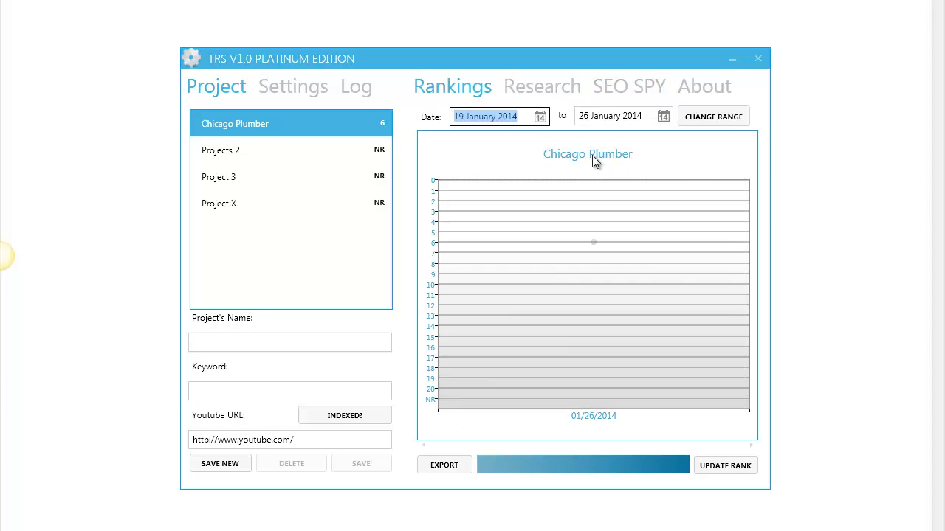